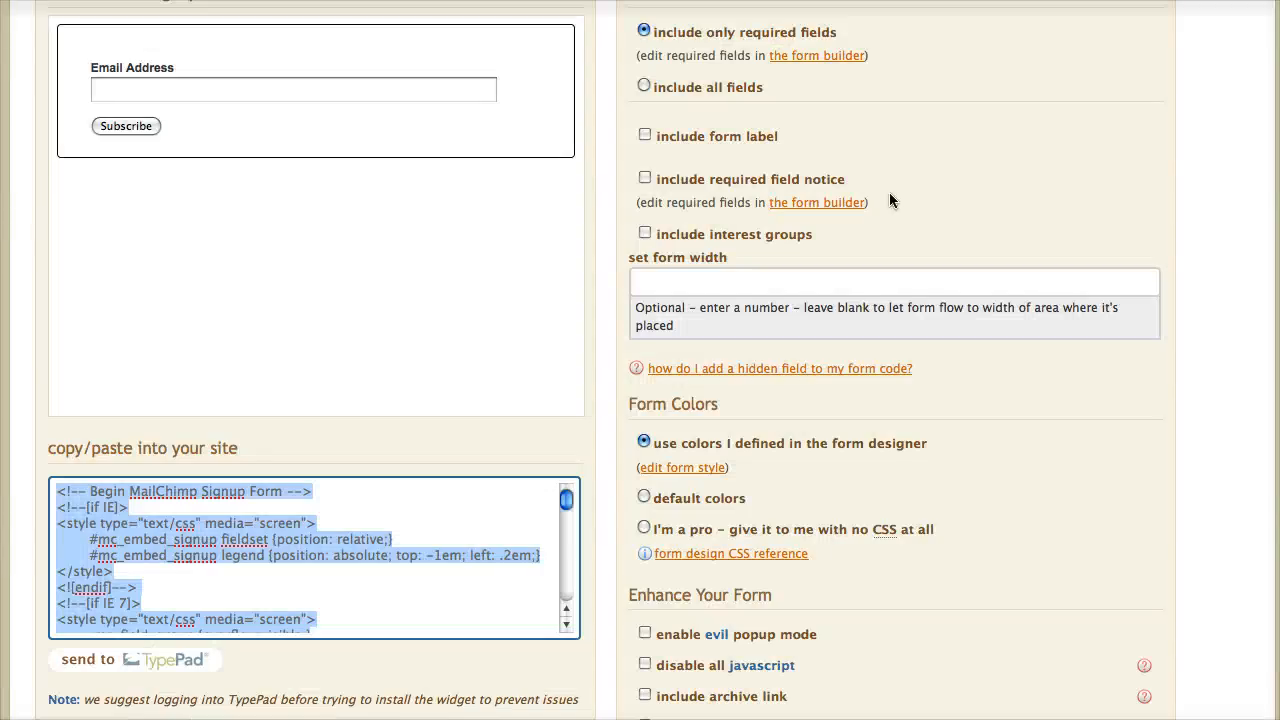
- Switch to the LabSecrets site, examine the popup's headline, message, link and email signup field, and close the popup
scroll(889, 192, "up", 5)
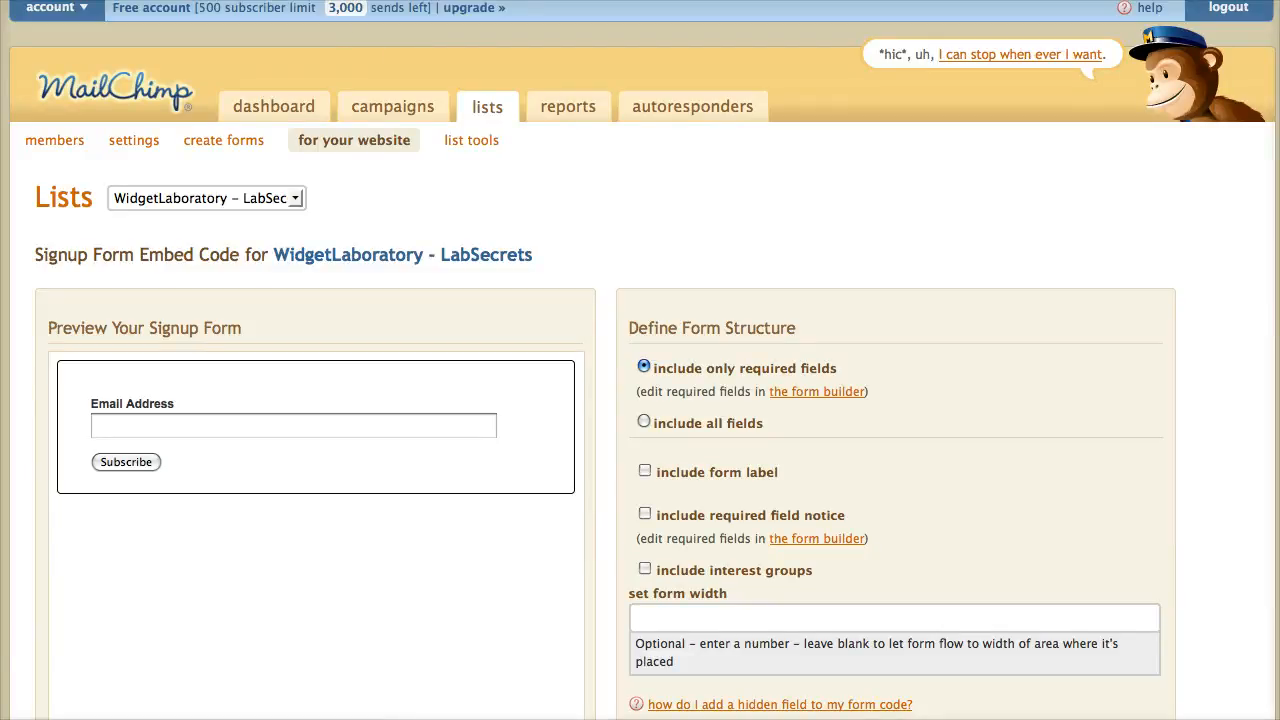
left_click(338, 2)
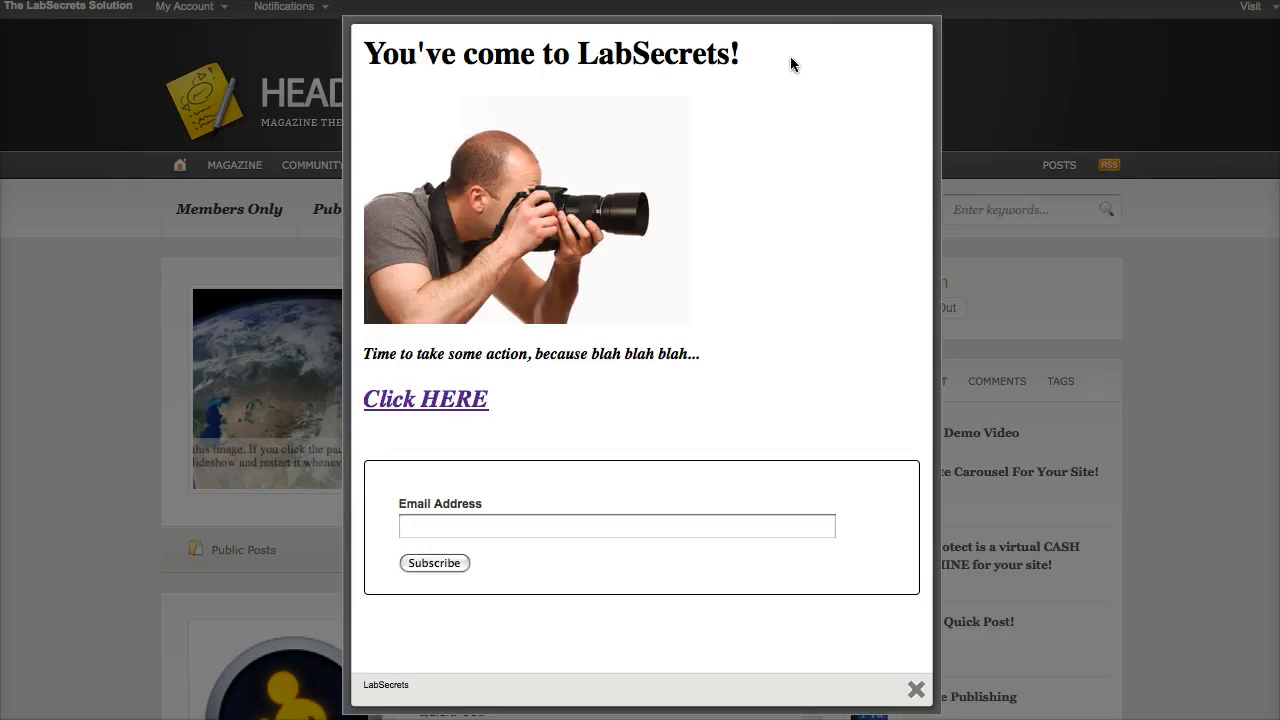
left_click_drag(790, 61, 312, 70)
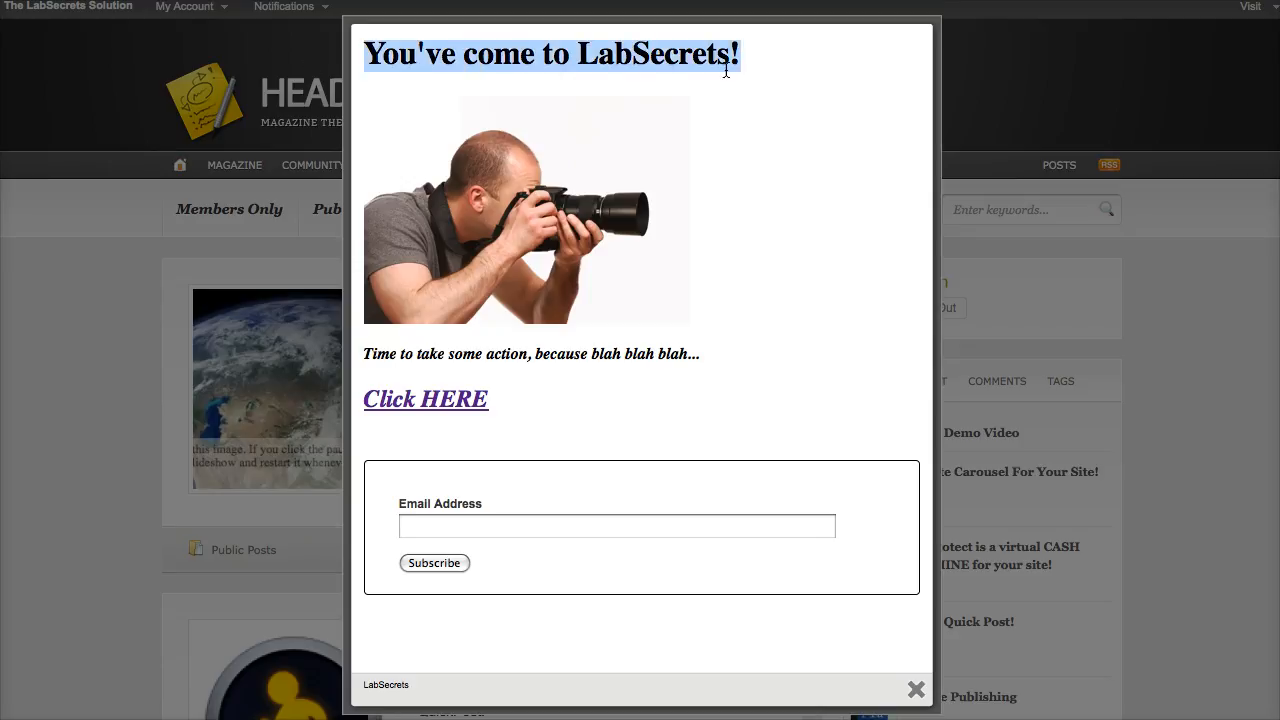
left_click(730, 371)
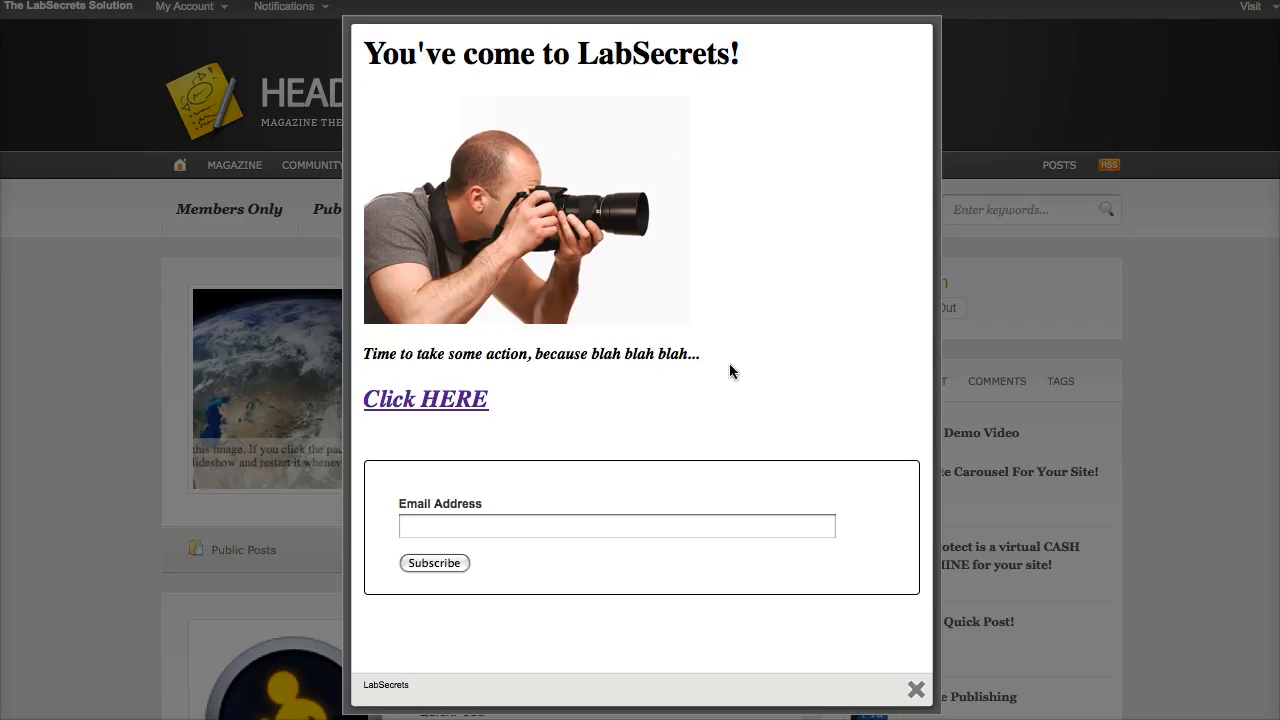
left_click_drag(729, 371, 360, 354)
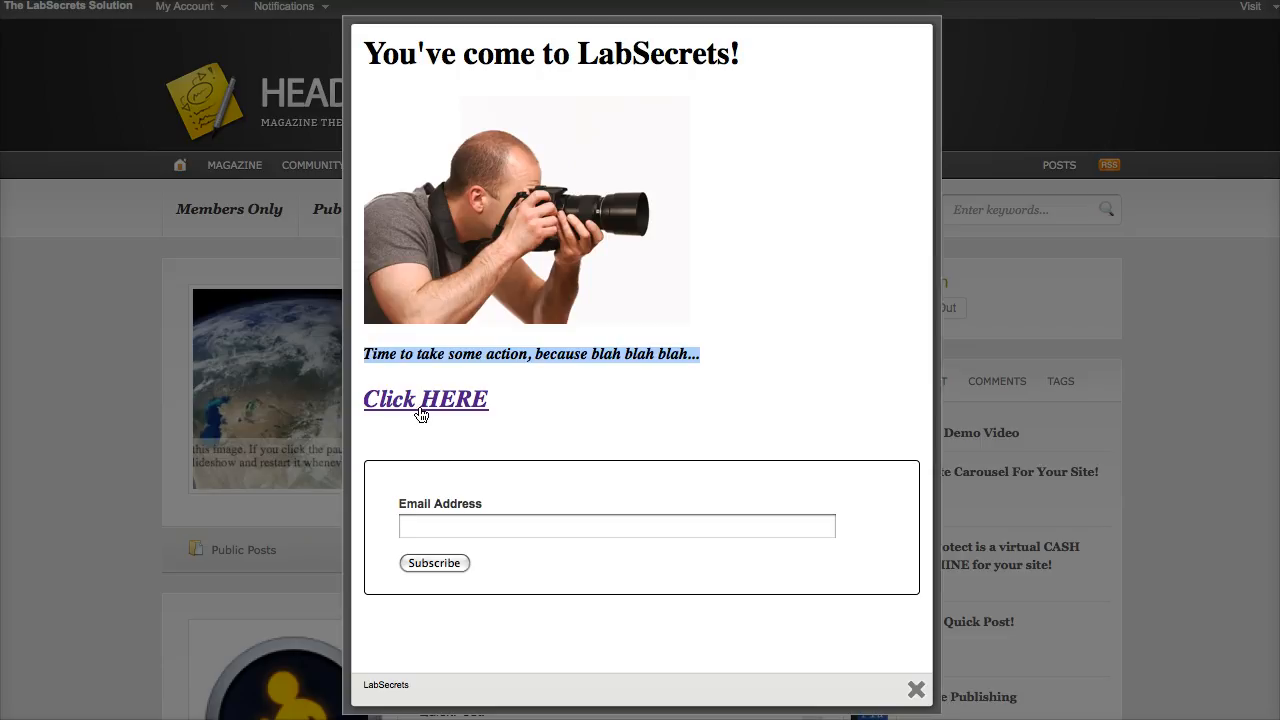
left_click(442, 525)
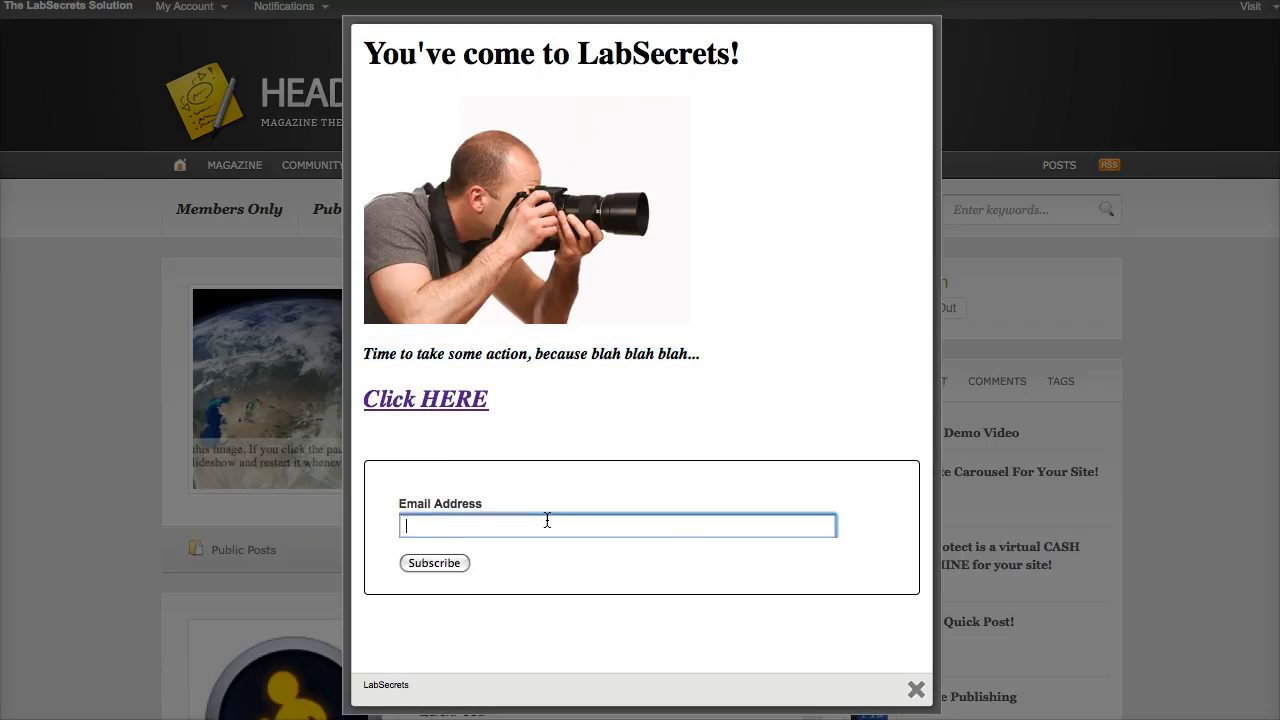
left_click(500, 440)
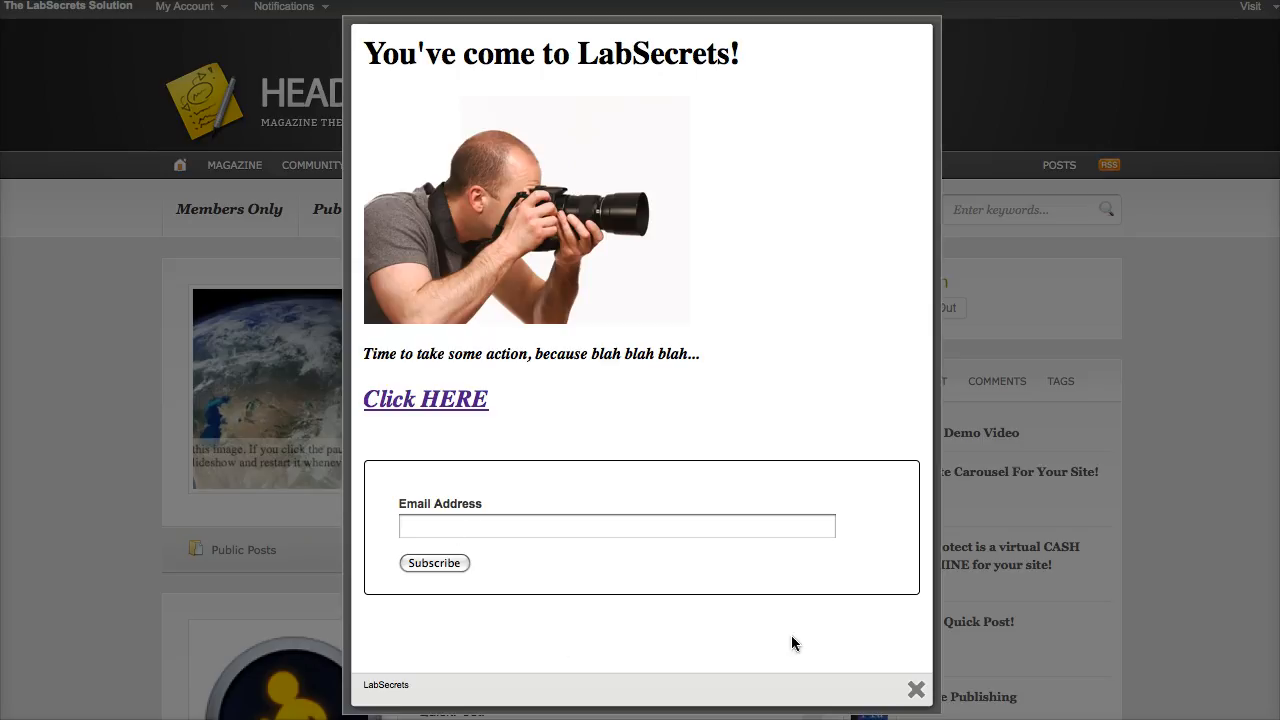
left_click(915, 691)
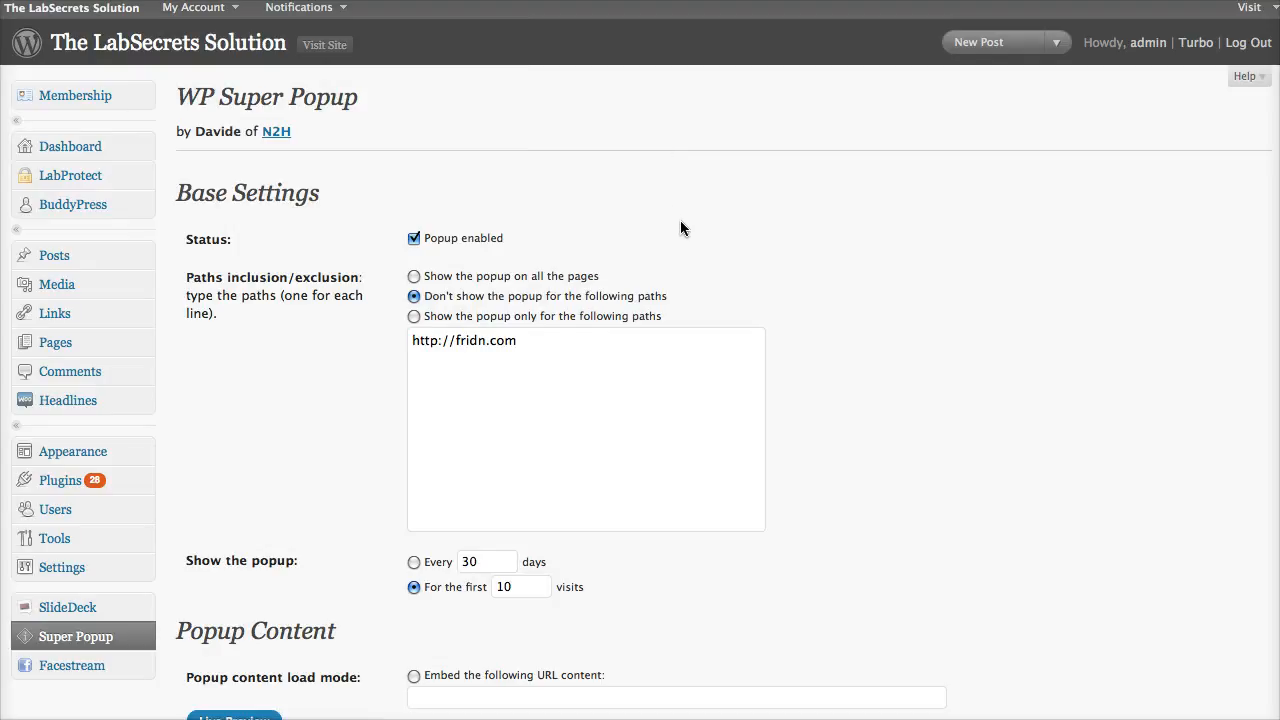
- In the WP Super Popup base settings, choose to show the popup only for the following paths
scroll(689, 227, "down", 3)
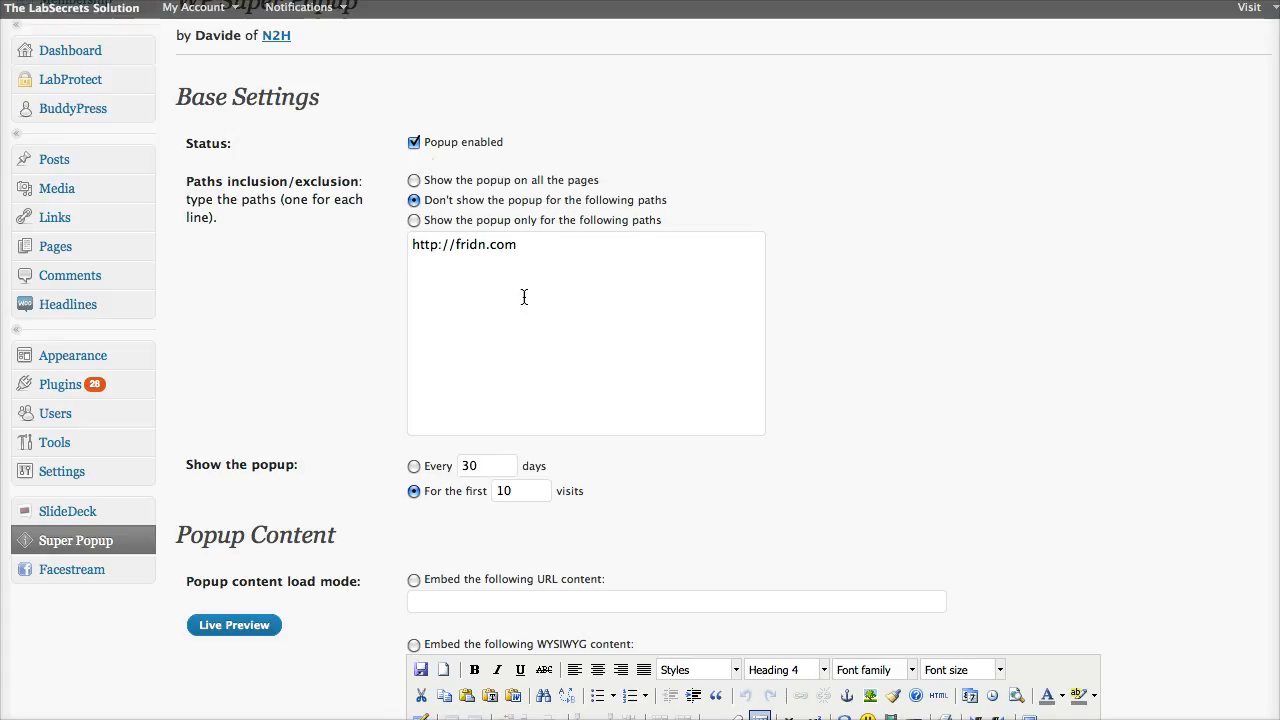
left_click(416, 220)
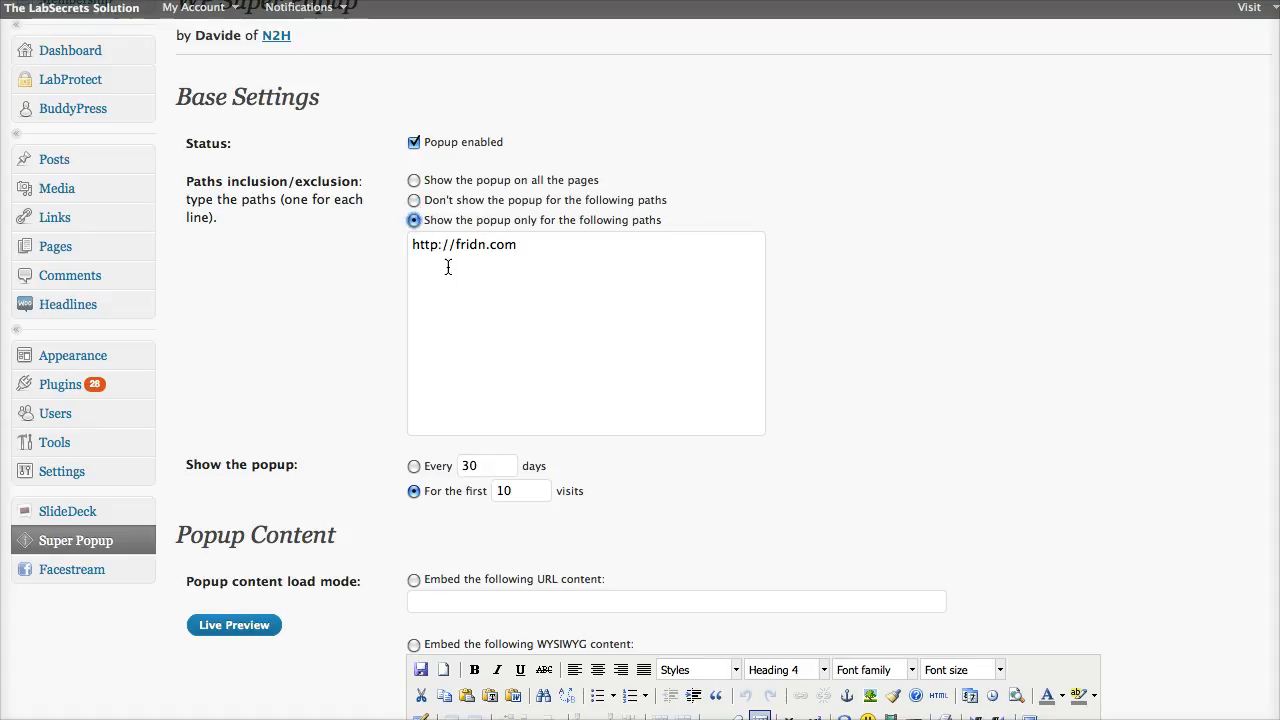
- Set the first-visits count to 1 and select showing the popup every 30 days instead
scroll(466, 305, "down", 3)
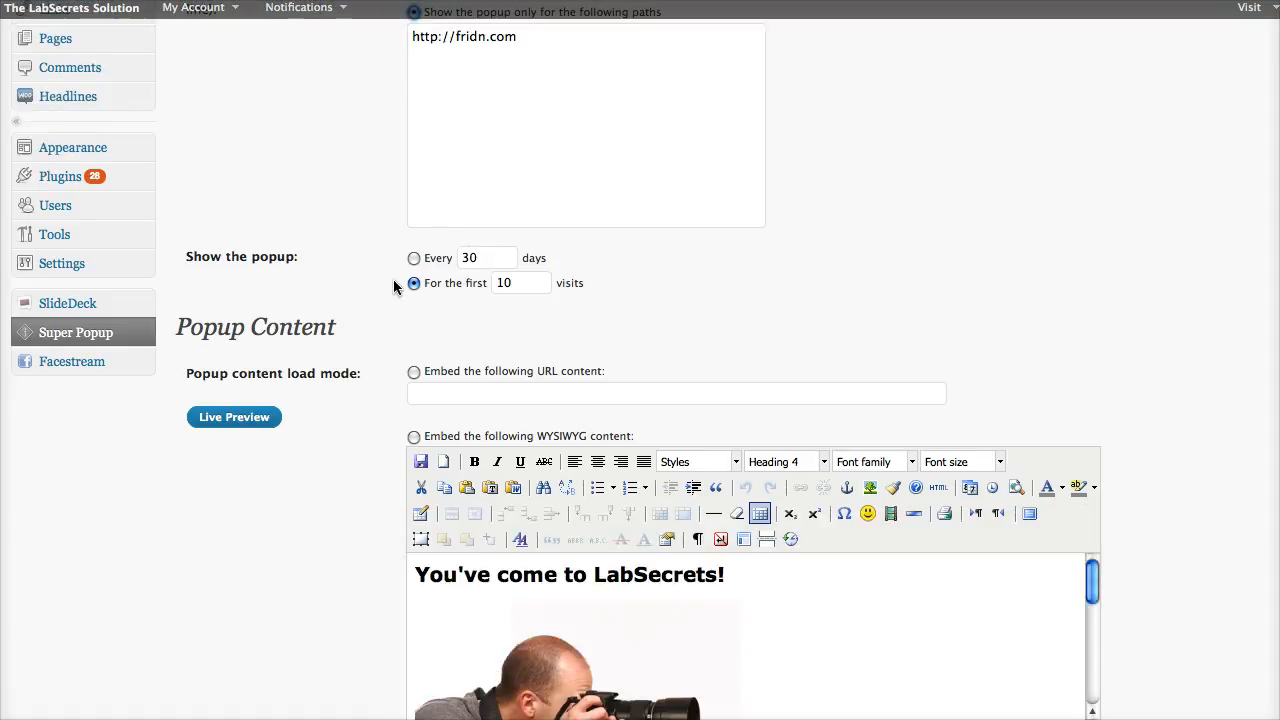
double_click(506, 283)
type("1")
left_click(416, 260)
- Set the popup content load mode to embed the following URL content
scroll(589, 306, "down", 2)
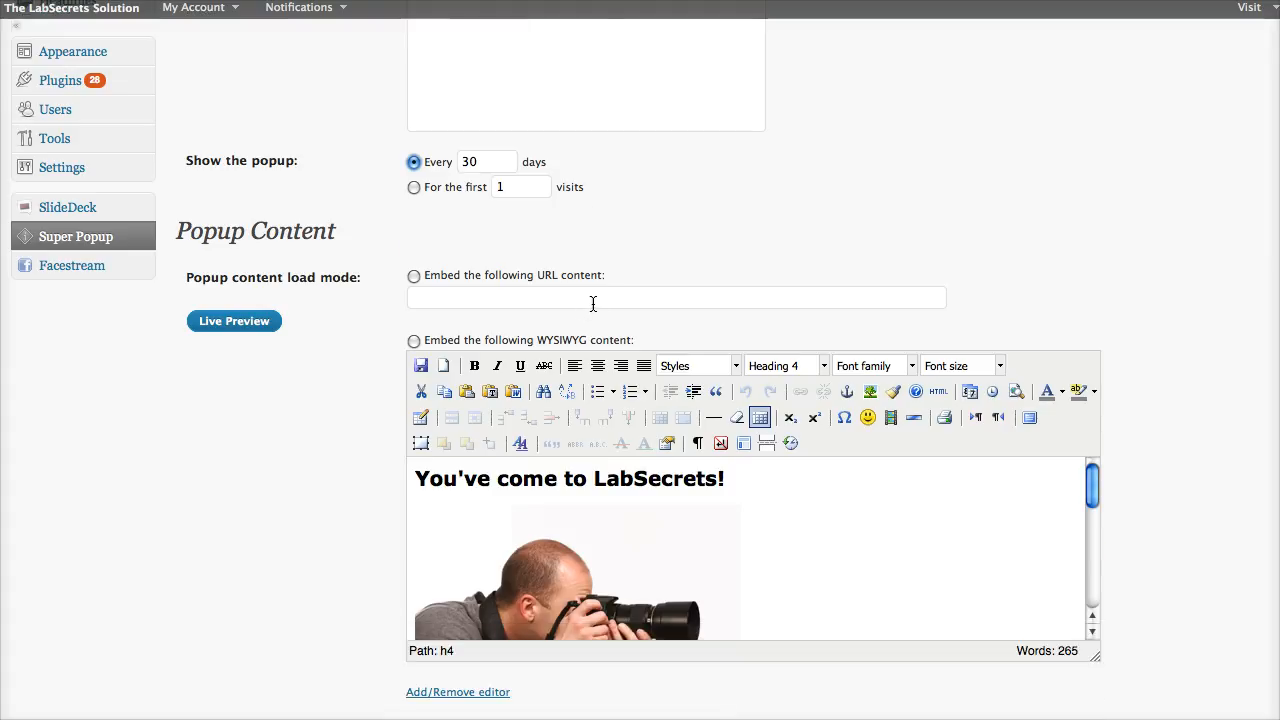
scroll(591, 306, "down", 4)
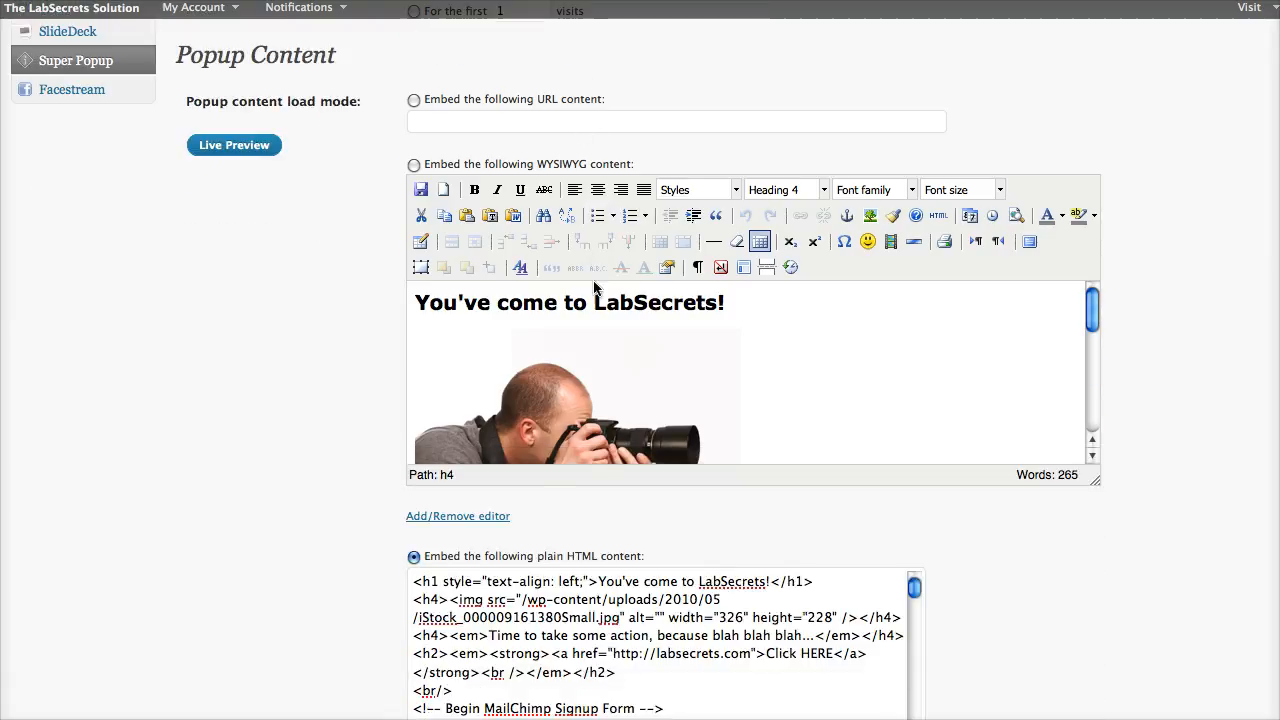
left_click(413, 101)
- Review the popup's plain HTML content, visual effects settings and WYSIWYG content
scroll(458, 191, "down", 5)
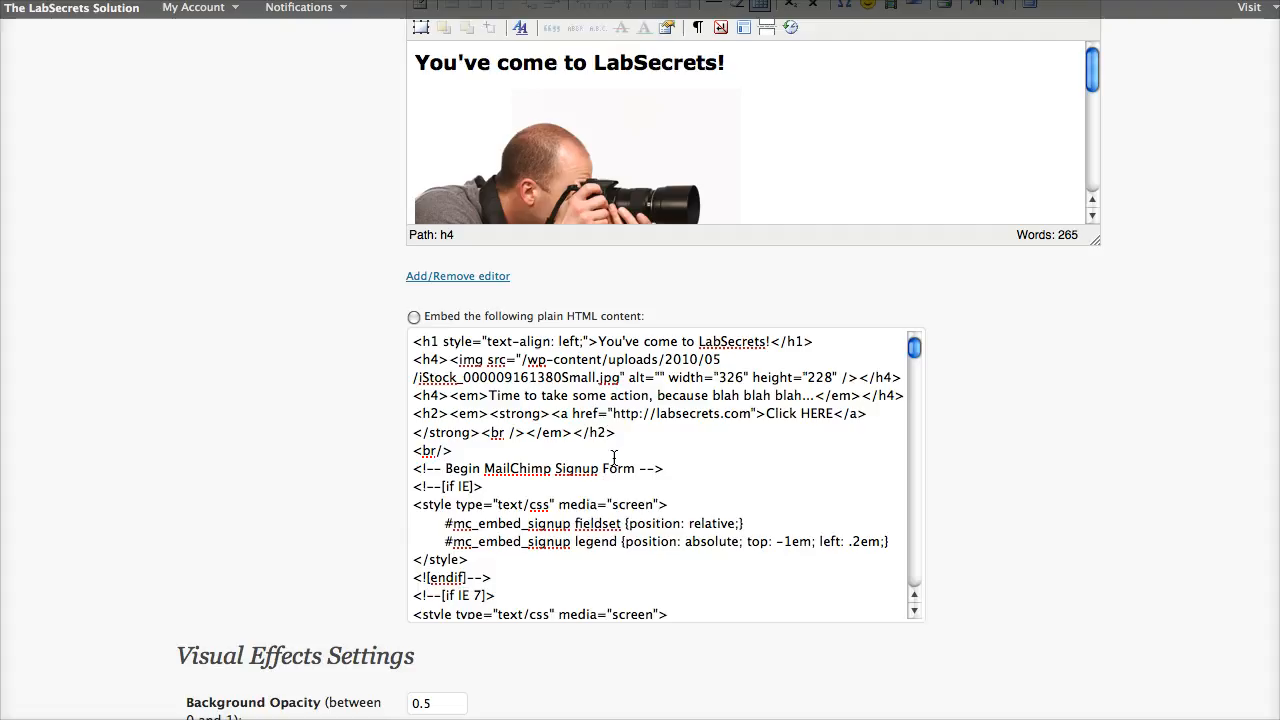
scroll(588, 448, "down", 4)
scroll(329, 451, "down", 6)
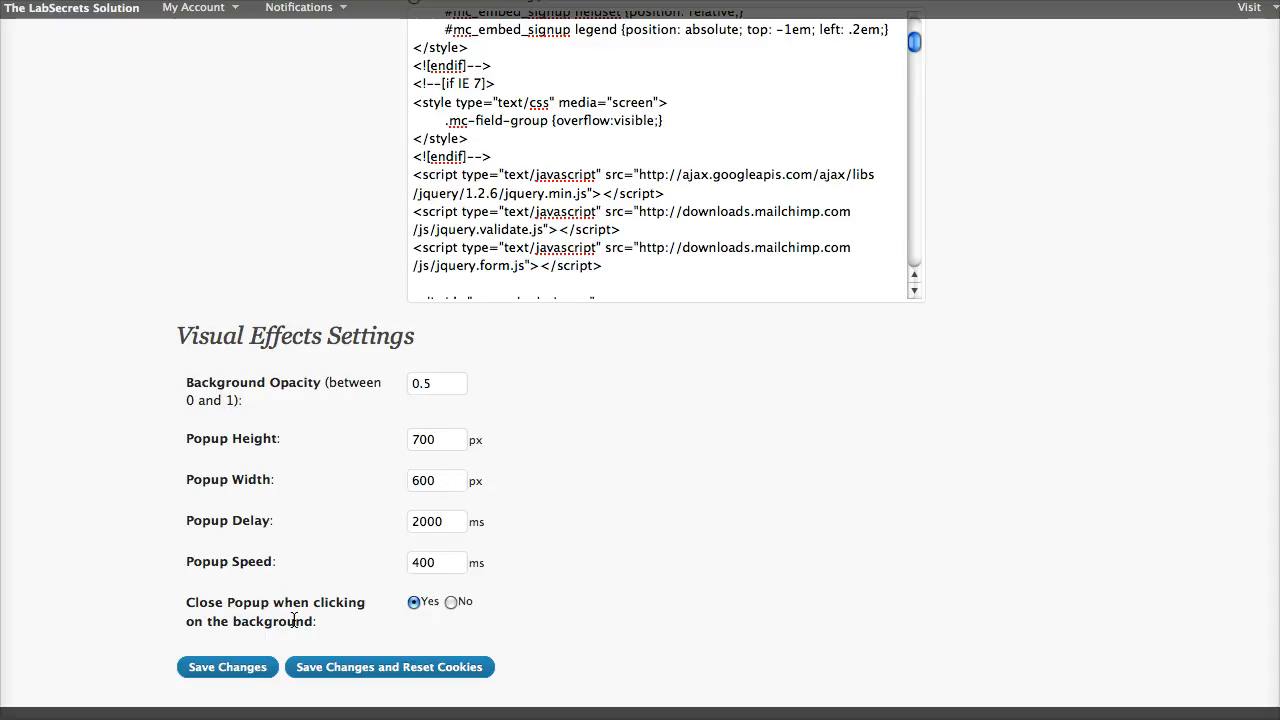
scroll(643, 569, "up", 5)
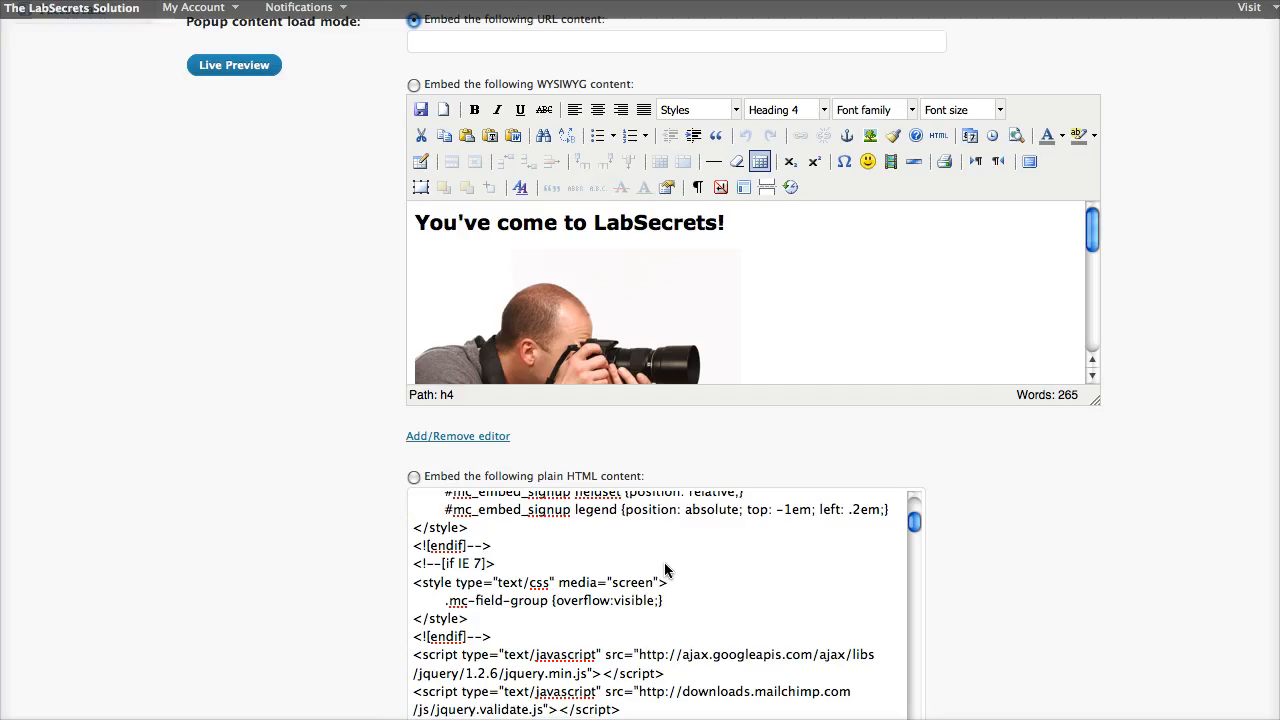
scroll(740, 380, "up", 3)
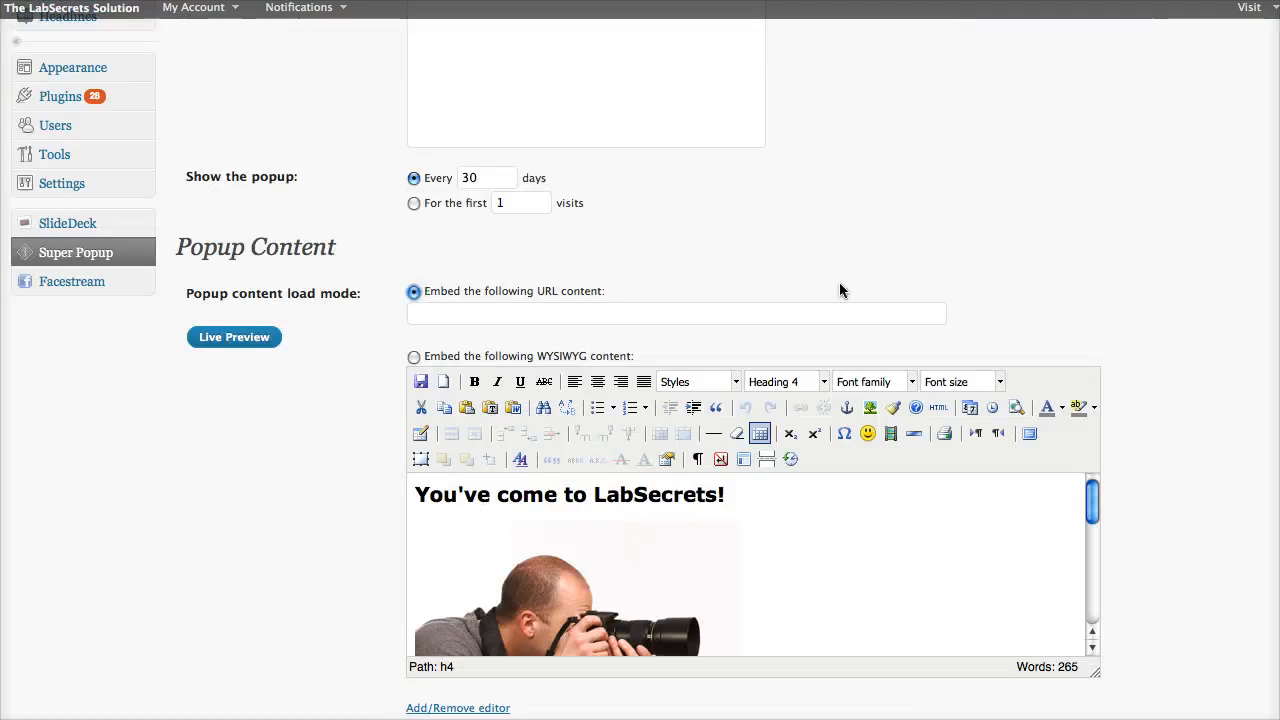
scroll(900, 292, "down", 2)
scroll(810, 290, "down", 3)
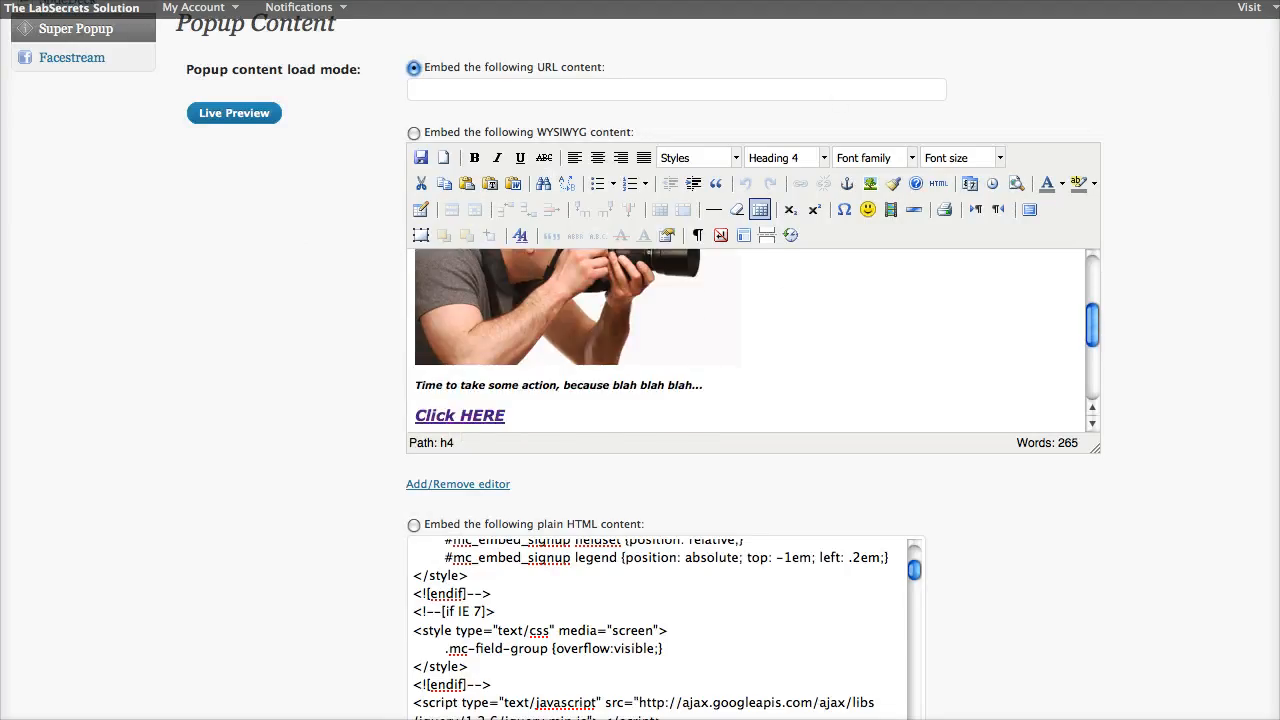
- Switch to the MailChimp signup form page and copy the embed code meant for pasting into a site
left_click(800, 1)
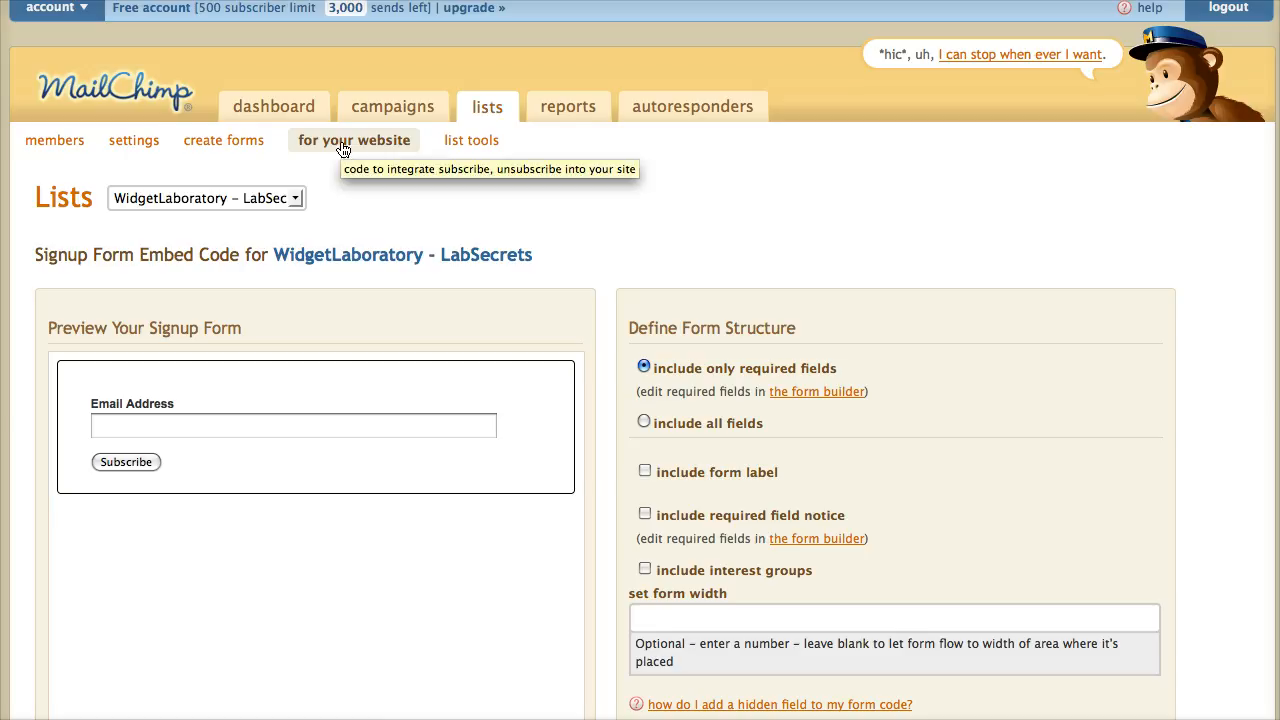
scroll(400, 200, "down", 3)
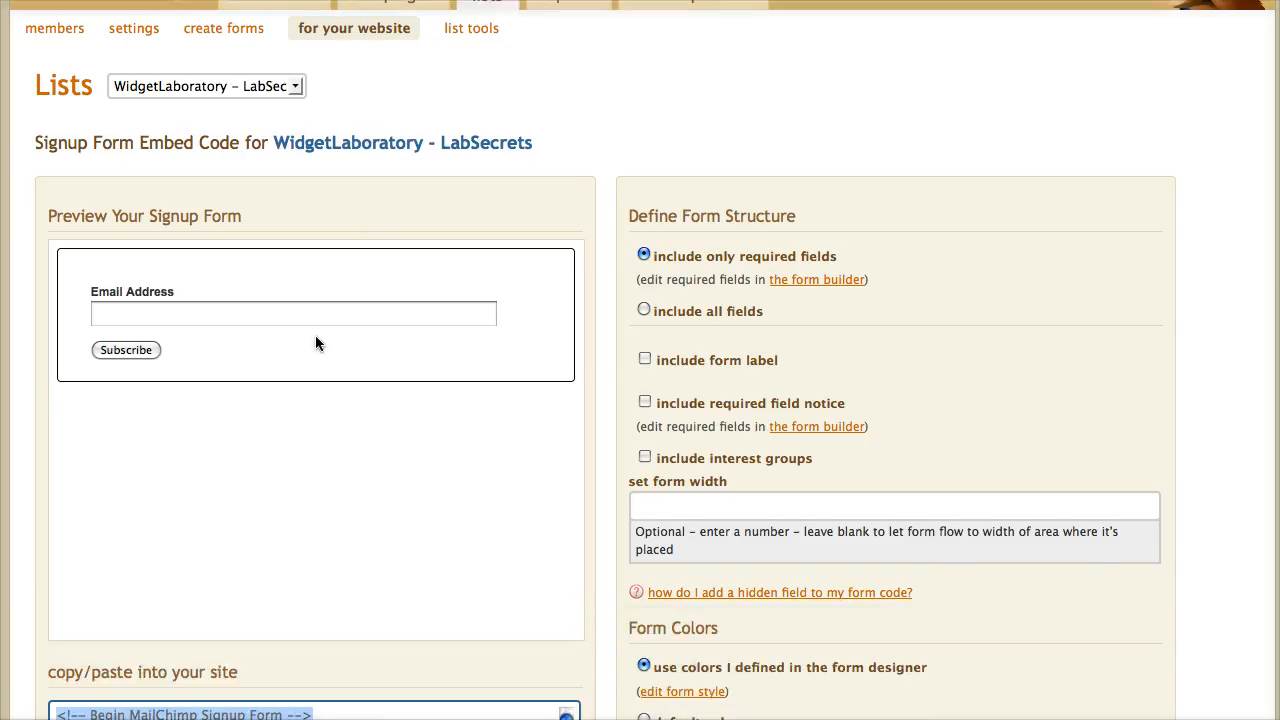
scroll(330, 420, "down", 6)
left_click(340, 500)
left_click(347, 417)
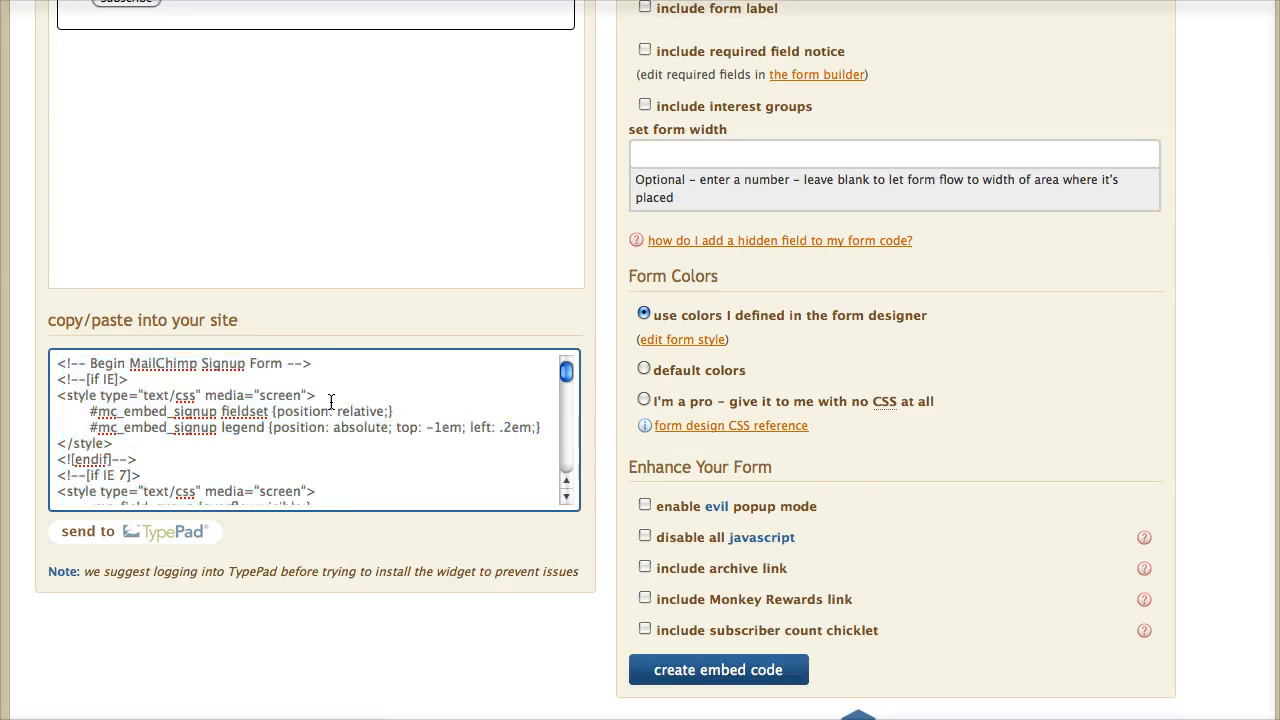
right_click(310, 410)
left_click(335, 452)
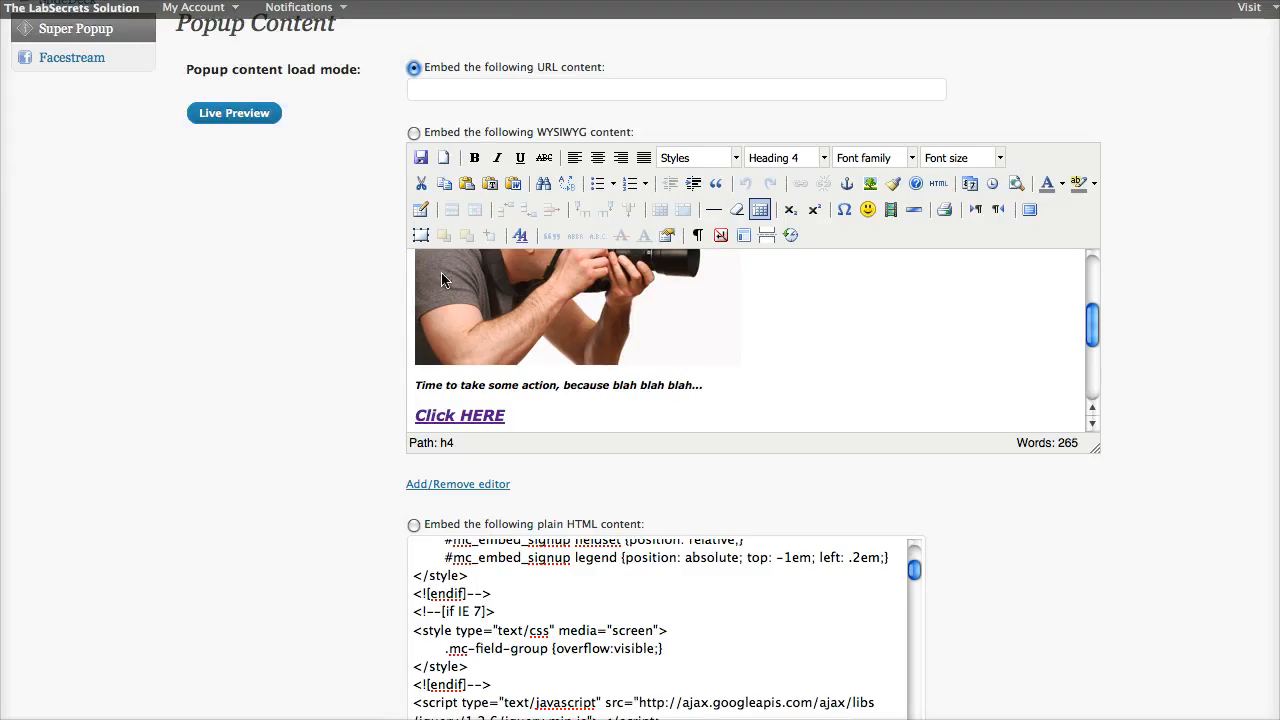
- Inspect the MailChimp signup code within the popup's plain HTML content and the picture in the WYSIWYG content
scroll(525, 597, "down", 4)
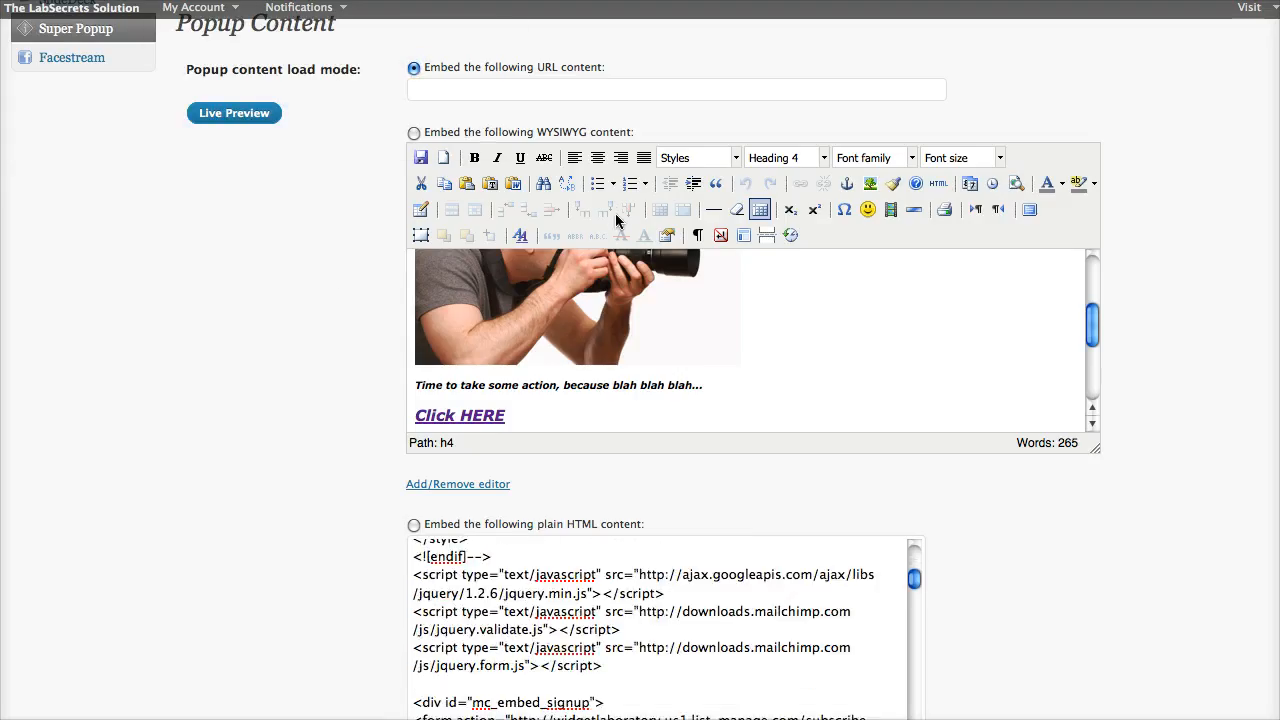
scroll(620, 305, "up", 1)
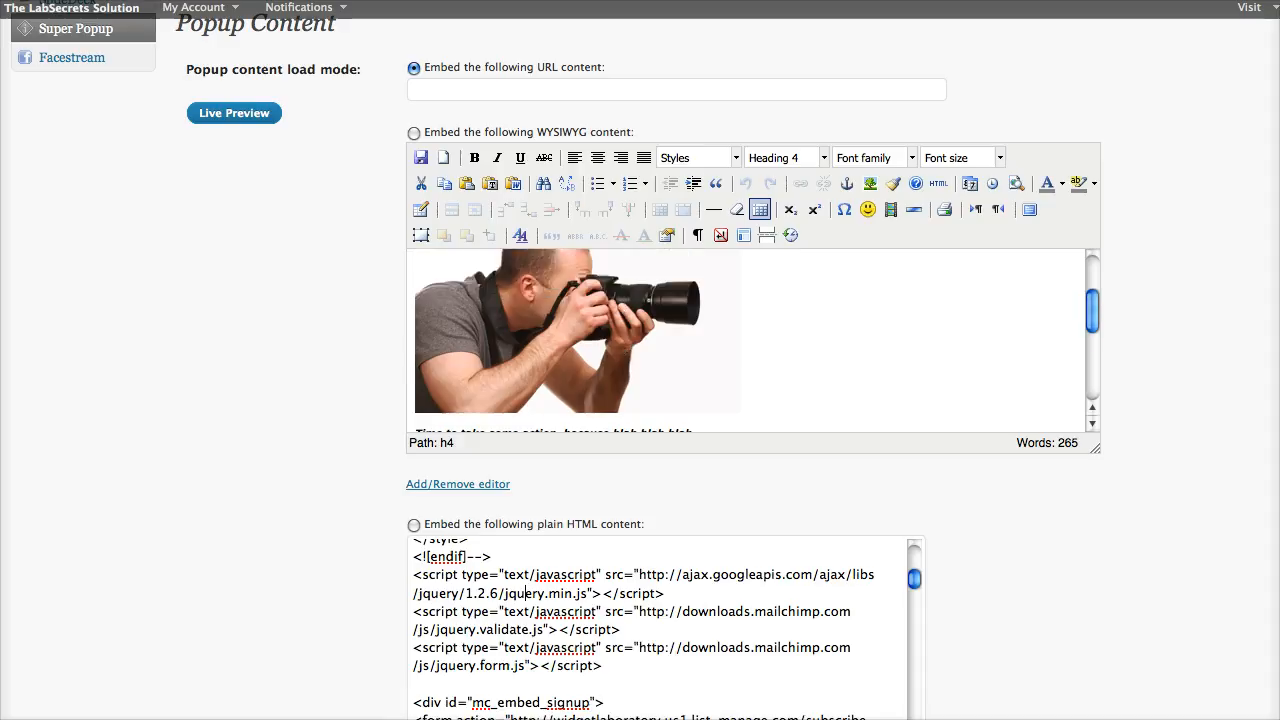